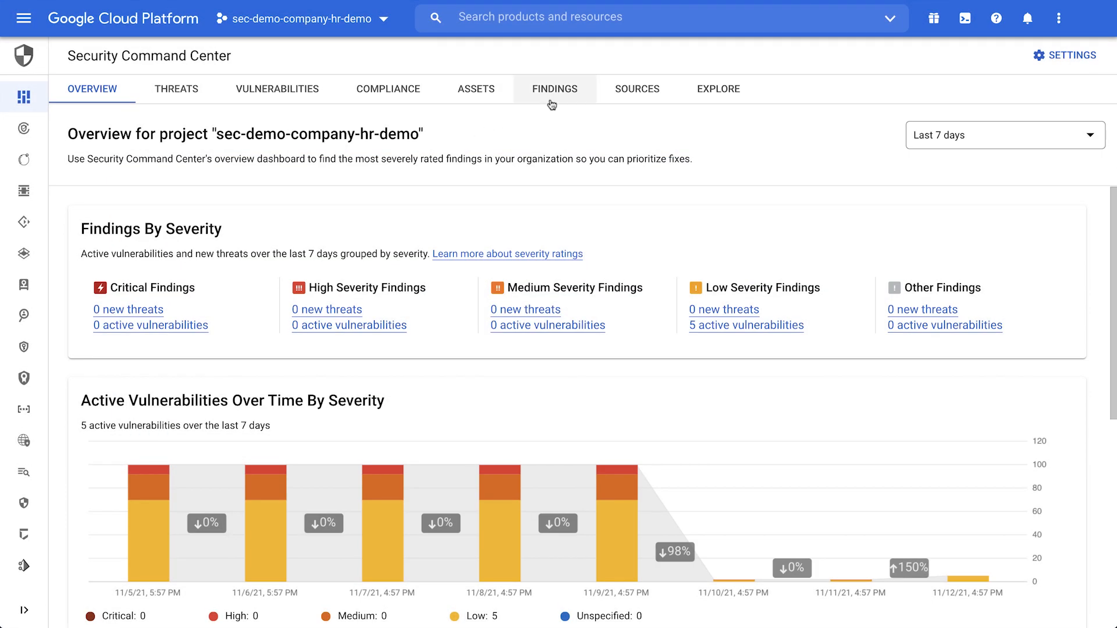
- Show the project's findings and filter them by the category BUCKET_LOGGING_DISABLED
{"action": "left_click", "coordinate": [580, 88]}
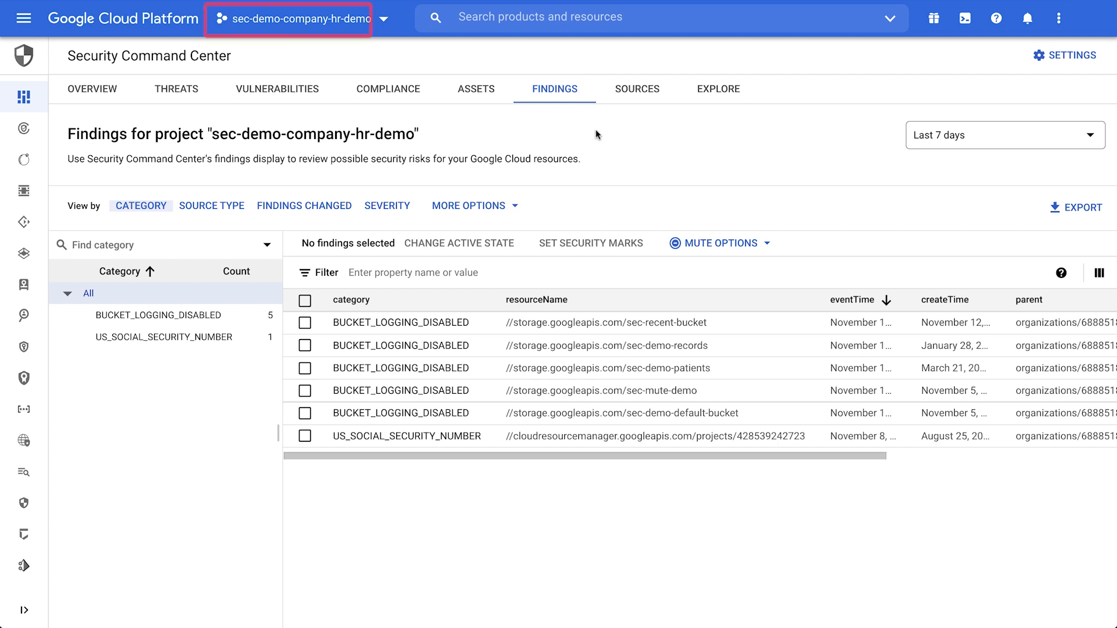
{"action": "left_click", "coordinate": [337, 274]}
{"action": "left_click", "coordinate": [366, 321]}
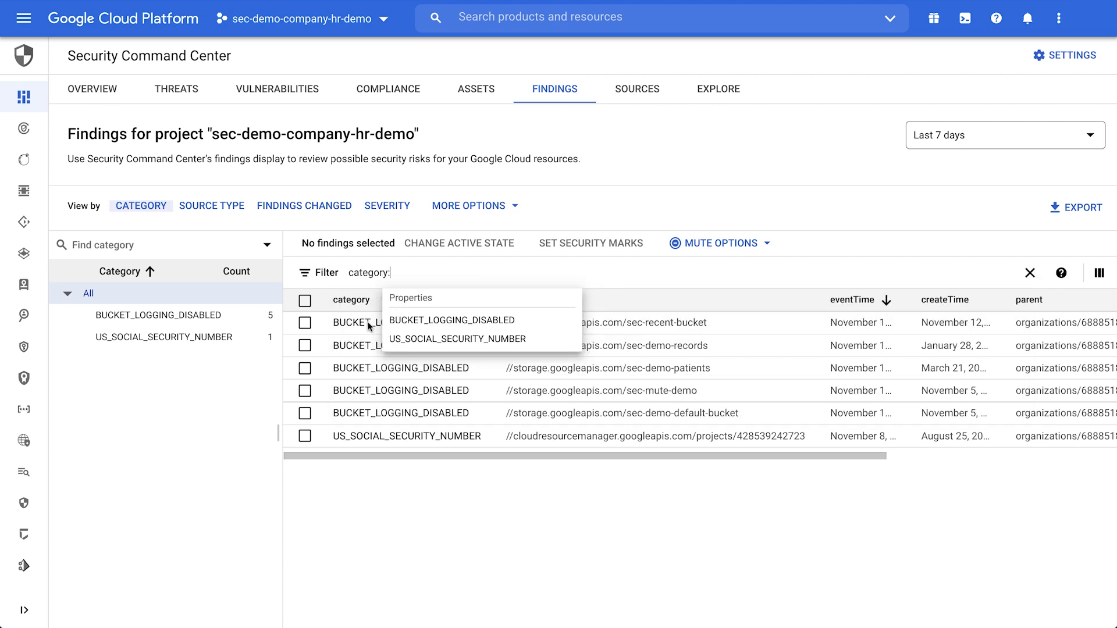
{"action": "left_click", "coordinate": [448, 322]}
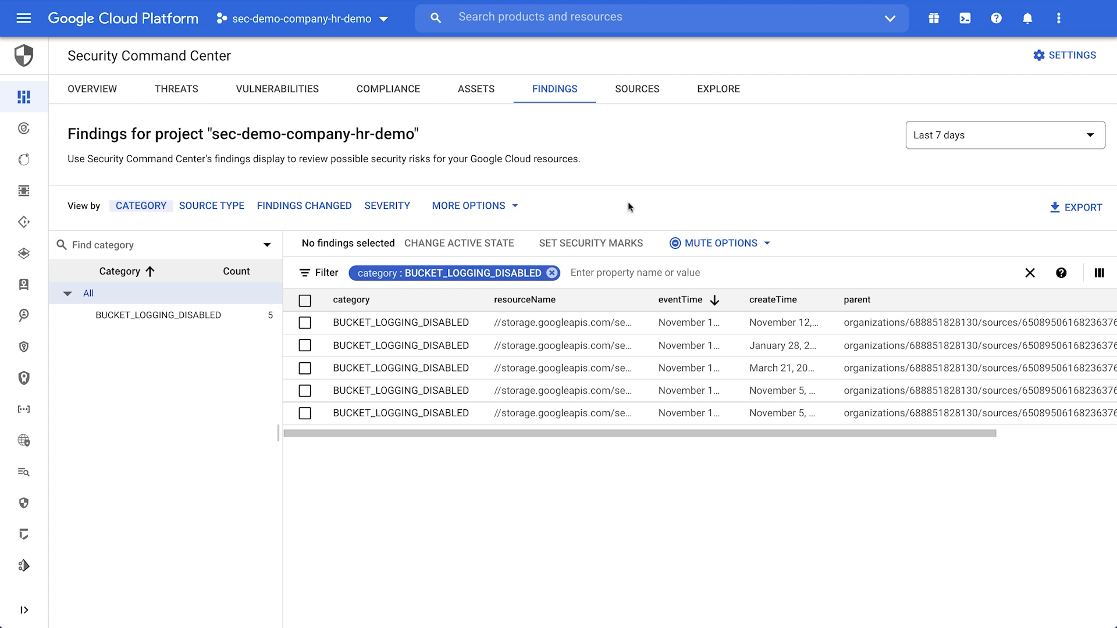
- Select the sec-recent-bucket finding and start a new mute rule with the ID ignore-logging-disabled
{"action": "left_click", "coordinate": [305, 323]}
{"action": "left_click", "coordinate": [746, 243]}
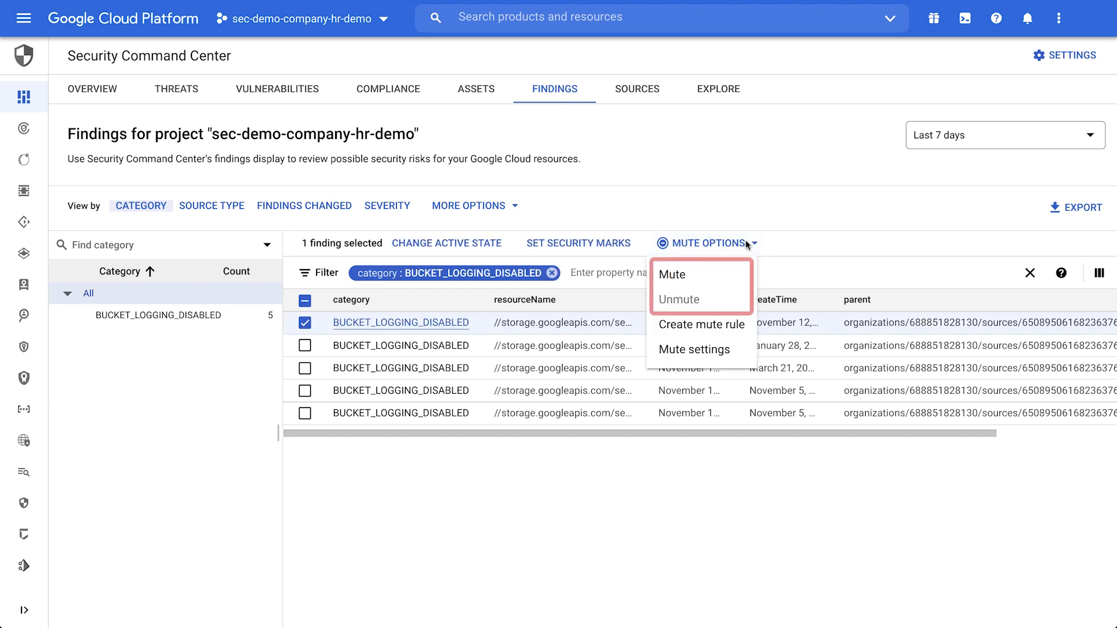
{"action": "left_click", "coordinate": [744, 335]}
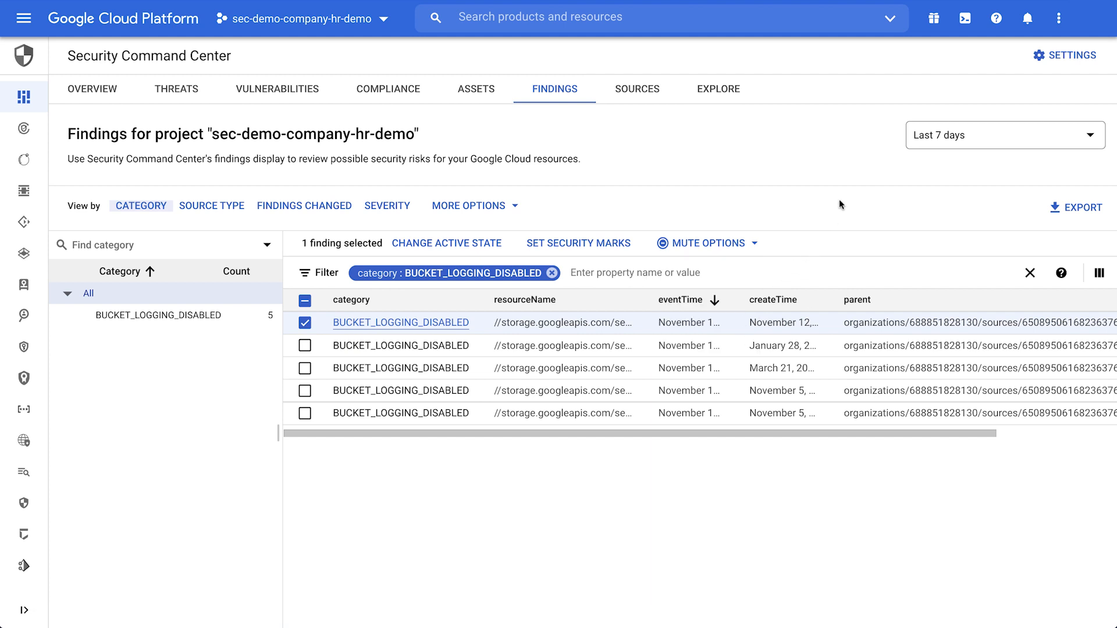
{"action": "left_click", "coordinate": [204, 146]}
{"action": "type", "text": "ignore-logging-disabled"}
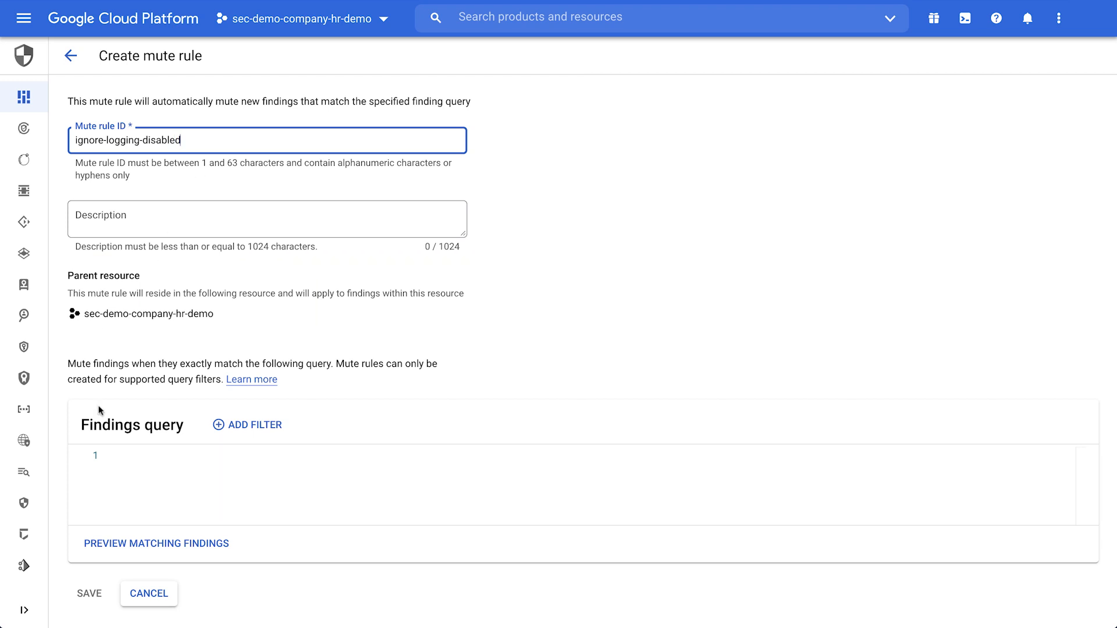
- Add a filter to the mute rule's findings query for the category equal to Bucket logging disabled
{"action": "left_click", "coordinate": [243, 428]}
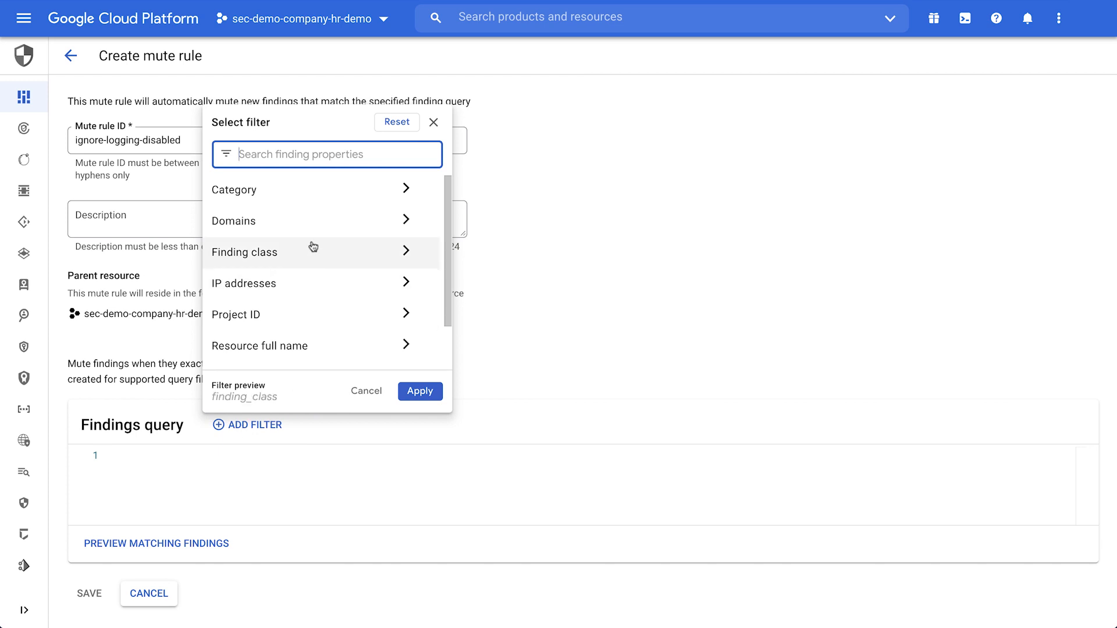
{"action": "left_click", "coordinate": [333, 191]}
{"action": "left_click", "coordinate": [529, 176]}
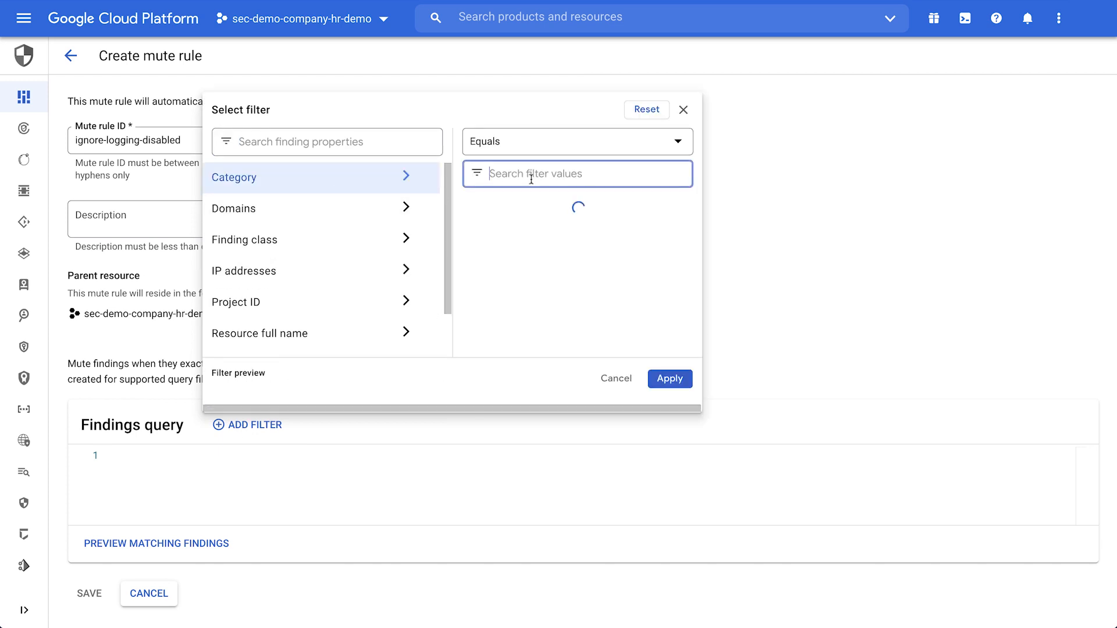
{"action": "type", "text": "Bucket"}
{"action": "left_click", "coordinate": [598, 273]}
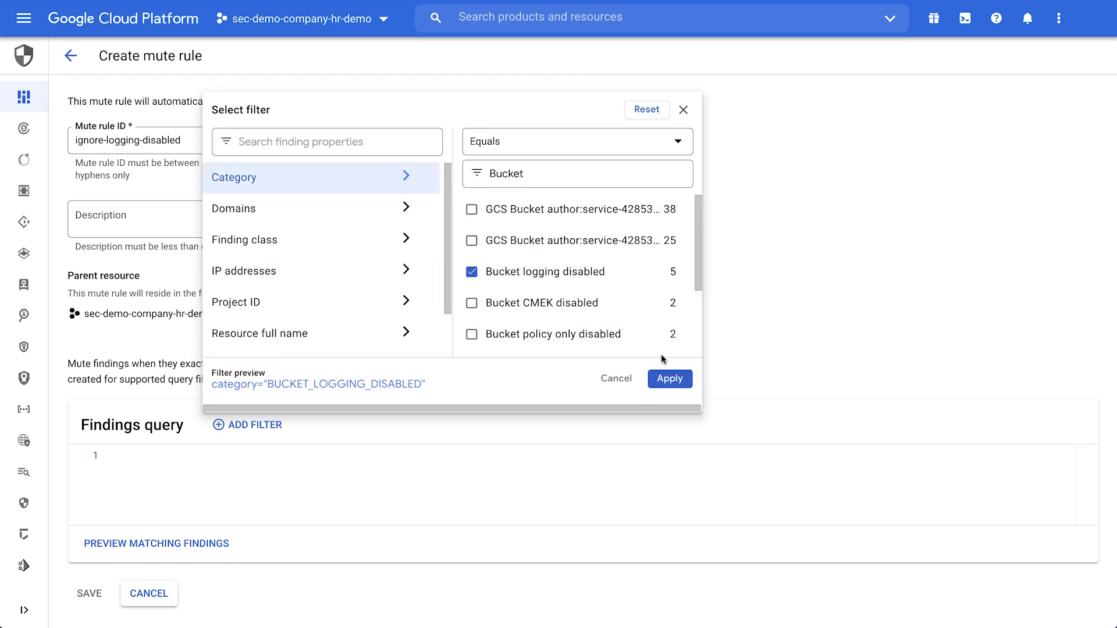
{"action": "left_click", "coordinate": [685, 384]}
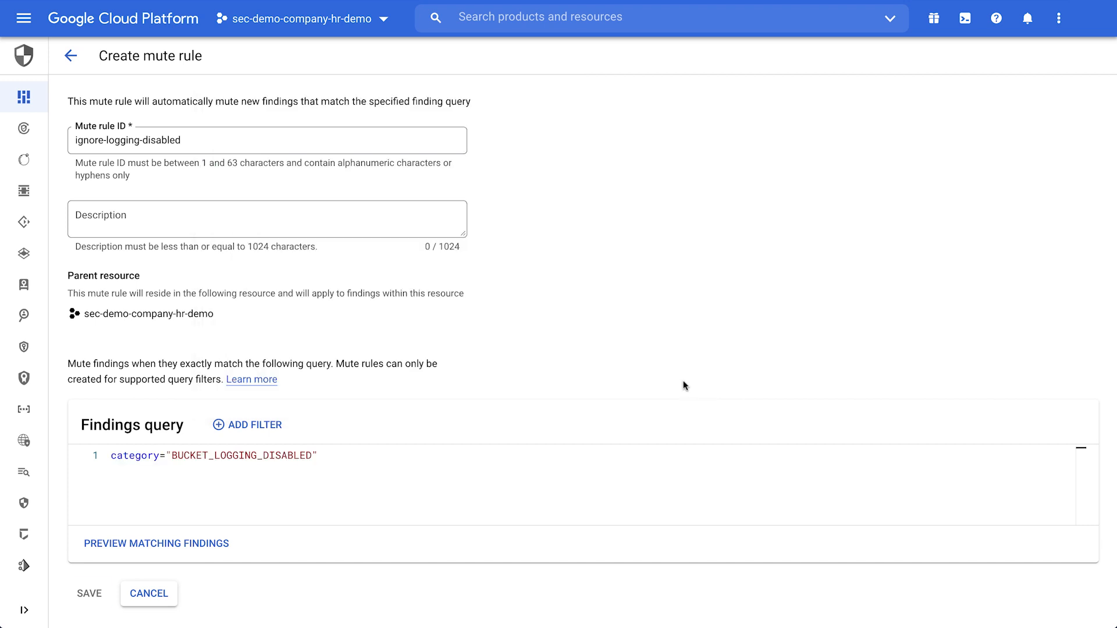
- Preview the findings that match the query and save the mute rule
{"action": "left_click", "coordinate": [231, 544]}
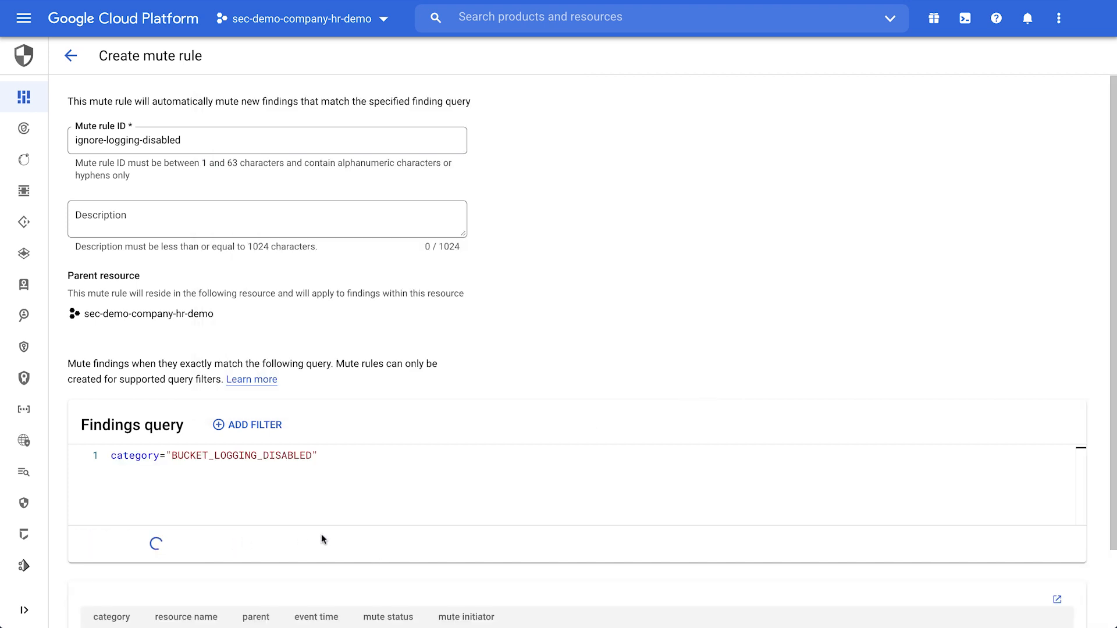
{"action": "scroll", "coordinate": [1112, 482], "scroll_direction": "down", "scroll_amount": 2}
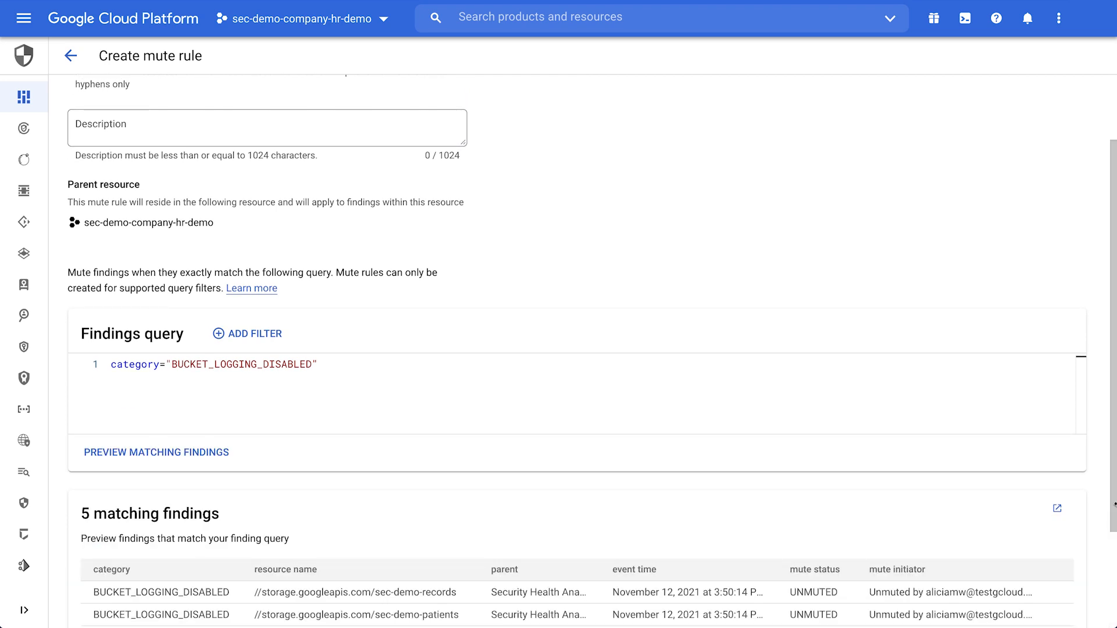
{"action": "scroll", "coordinate": [1111, 609], "scroll_direction": "down", "scroll_amount": 3}
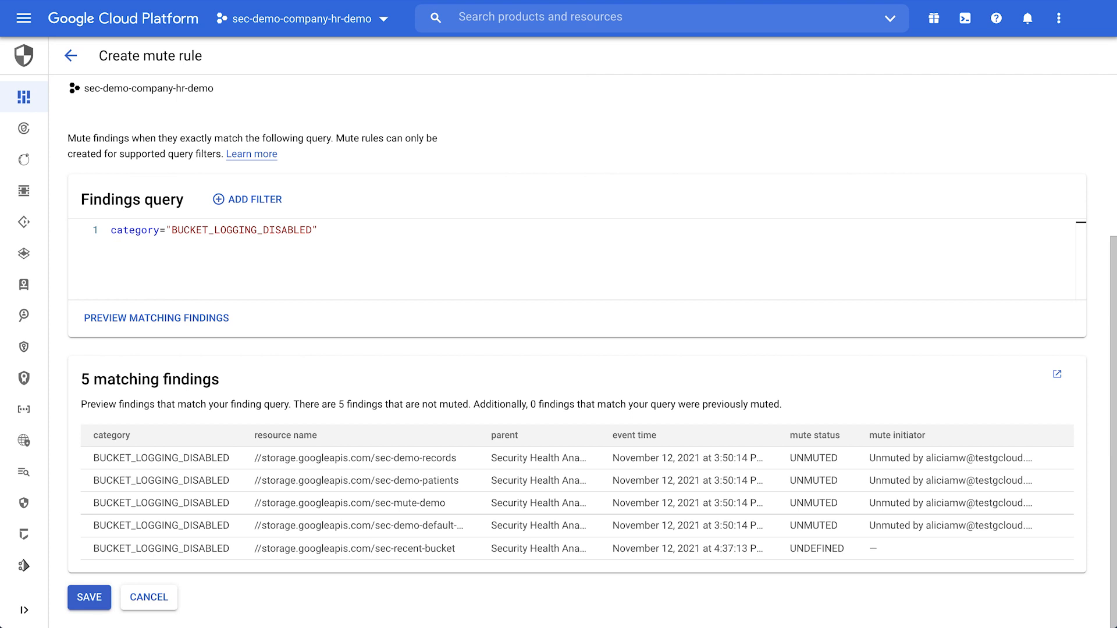
{"action": "left_click", "coordinate": [100, 599]}
{"action": "left_click", "coordinate": [72, 56]}
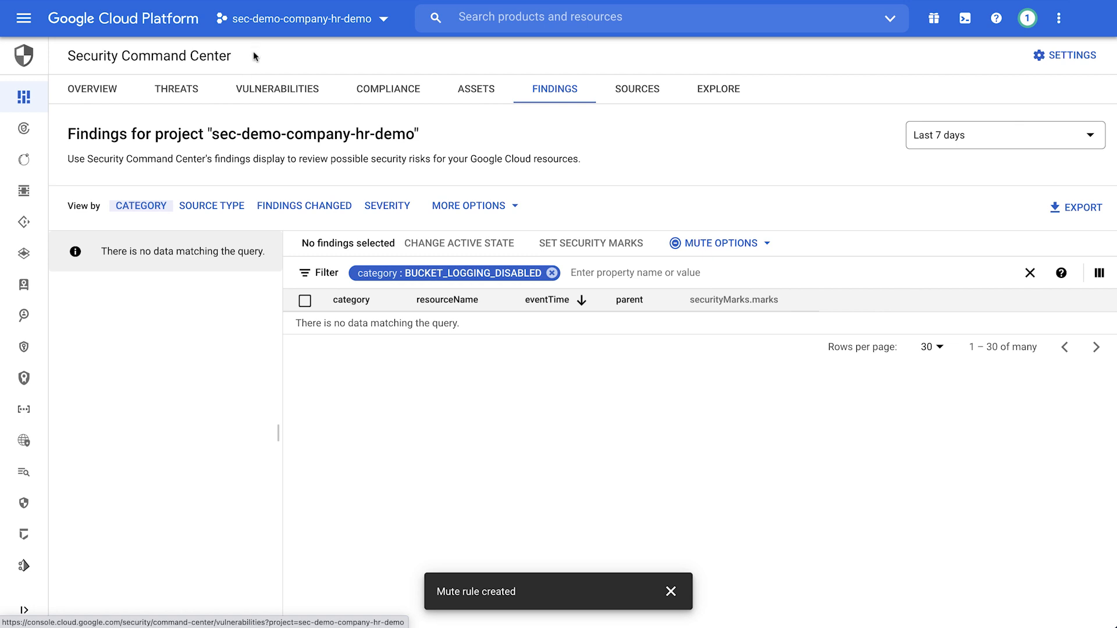
- Create a Cloud Storage bucket named scc-mute-demo with the default settings
{"action": "left_click", "coordinate": [22, 22]}
{"action": "mouse_move", "coordinate": [132, 132]}
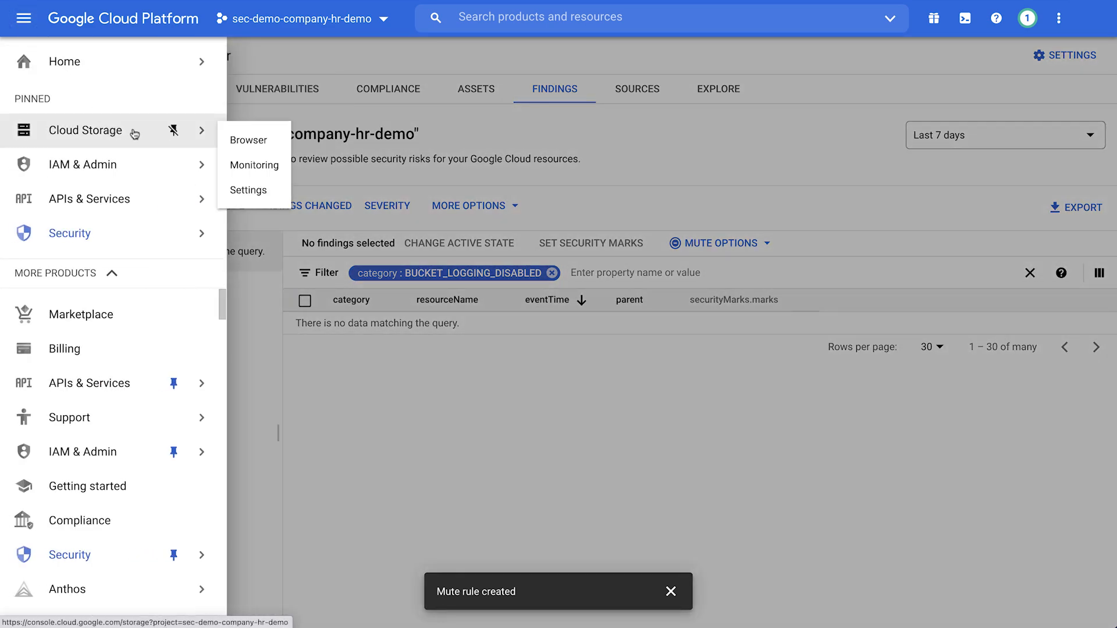
{"action": "left_click", "coordinate": [244, 140]}
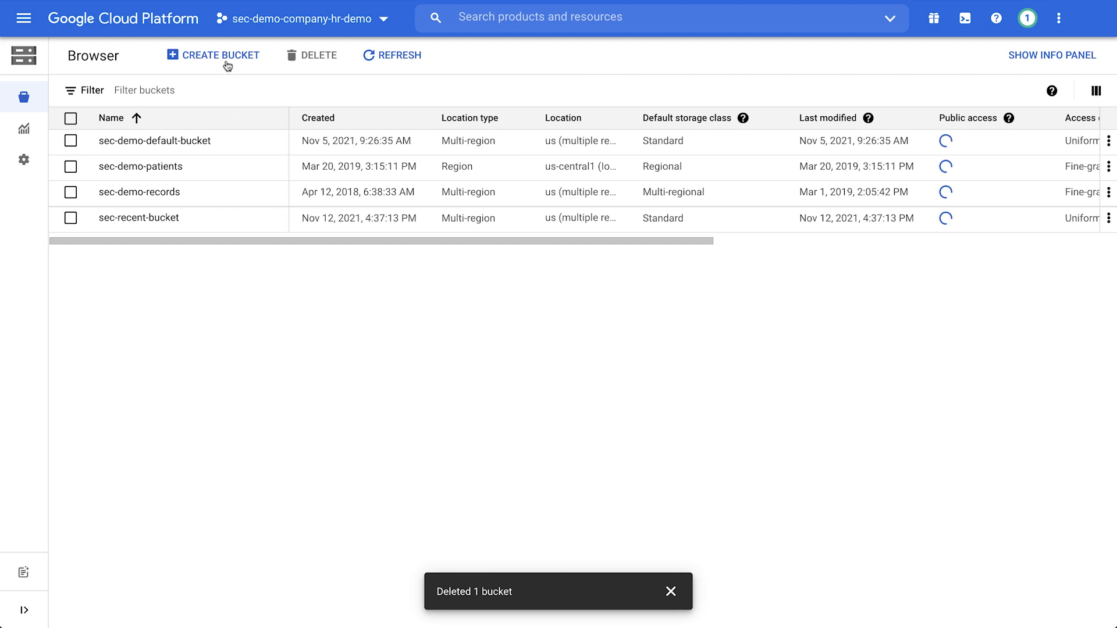
{"action": "left_click", "coordinate": [226, 61]}
{"action": "type", "text": "scc-"}
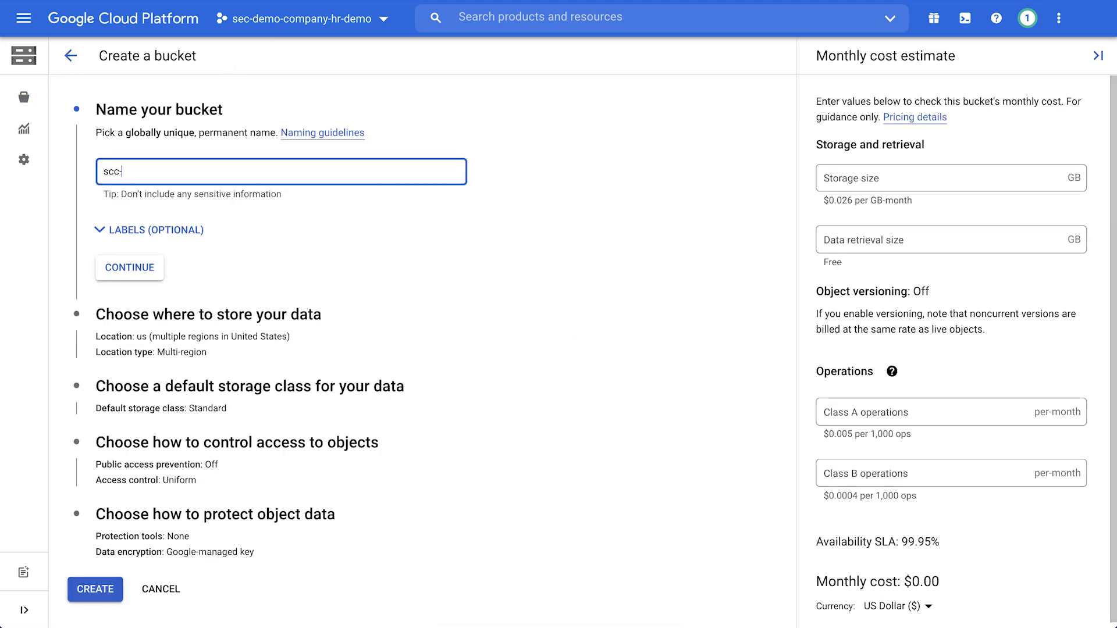
{"action": "type", "text": "mute-demo"}
{"action": "left_click", "coordinate": [105, 594]}
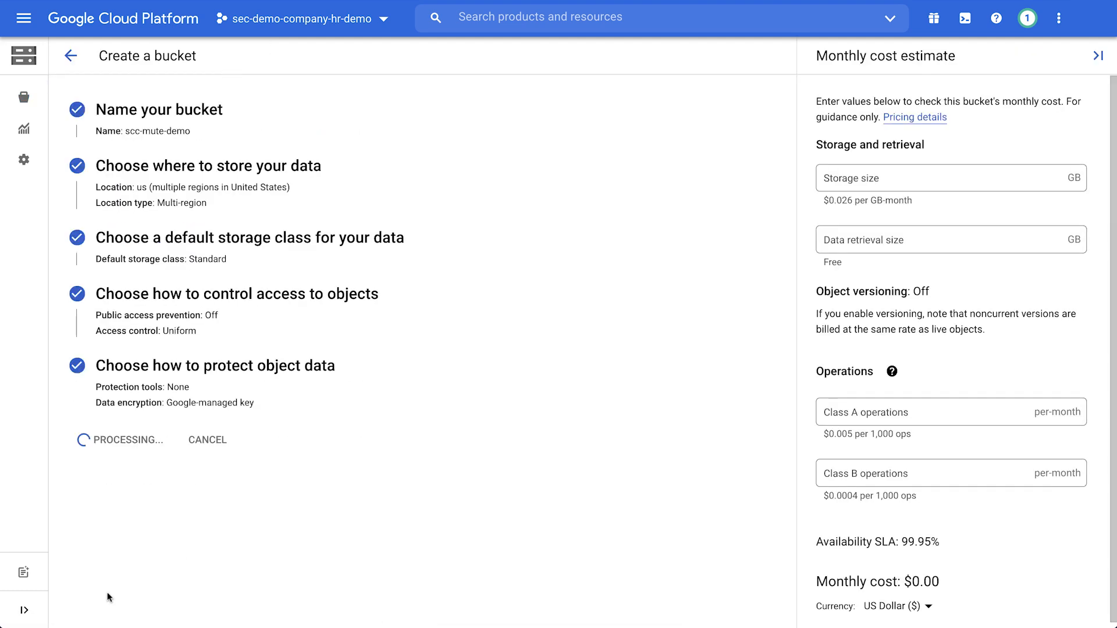
- Return to Security Command Center's findings and include muted findings in the list
{"action": "left_click", "coordinate": [23, 18]}
{"action": "mouse_move", "coordinate": [67, 141]}
{"action": "mouse_move", "coordinate": [99, 236]}
{"action": "left_click", "coordinate": [291, 223]}
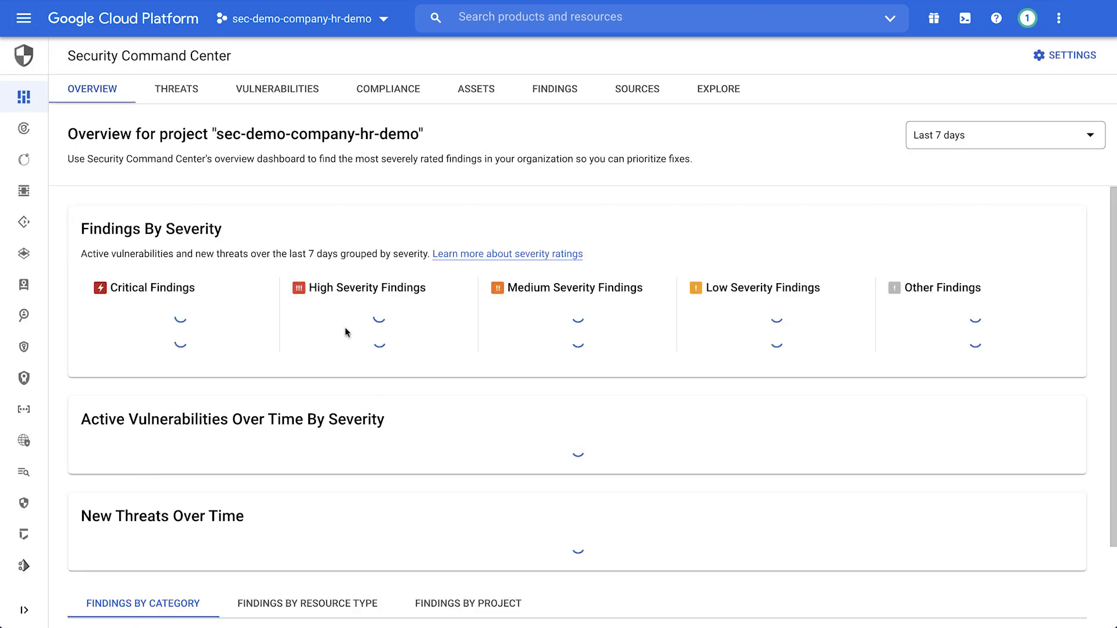
{"action": "left_click", "coordinate": [587, 91]}
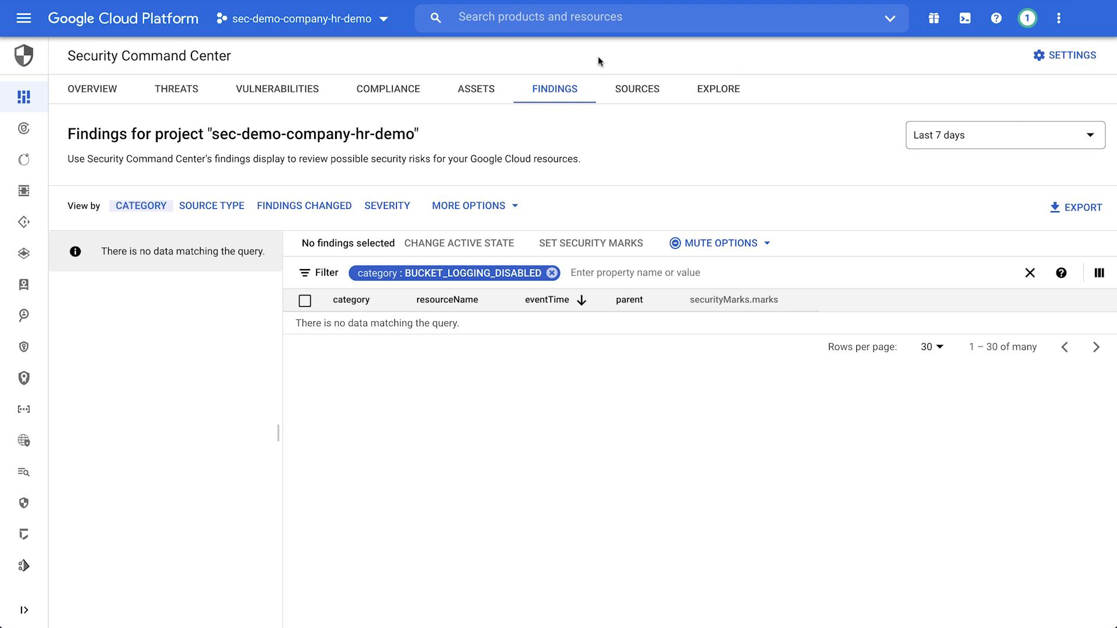
{"action": "left_click", "coordinate": [514, 206]}
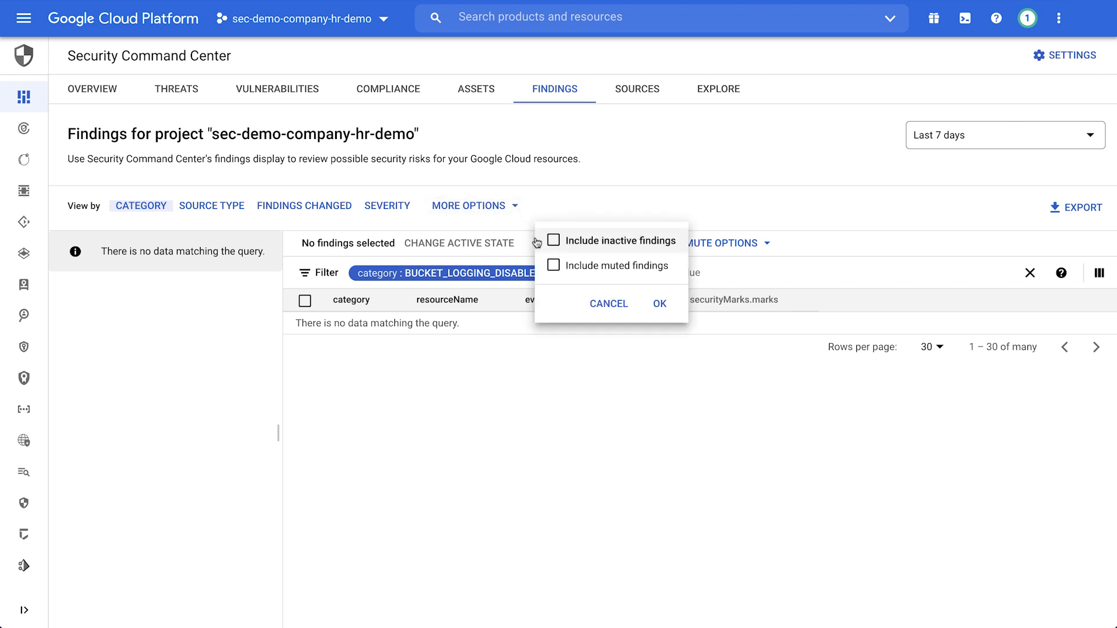
{"action": "left_click", "coordinate": [554, 265]}
{"action": "left_click", "coordinate": [658, 303]}
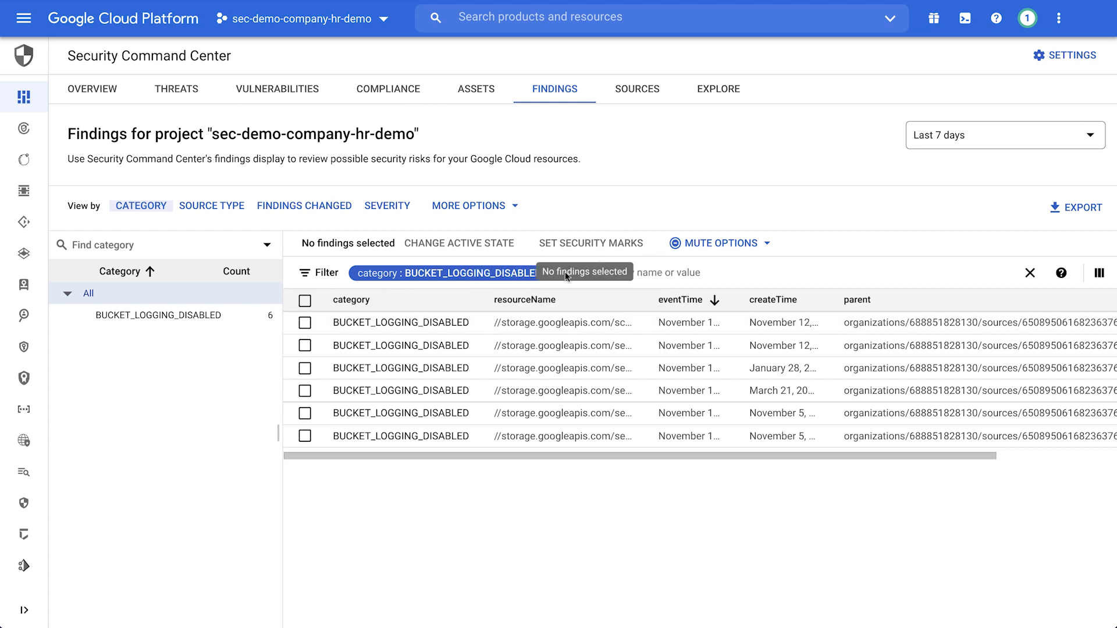
- Replace the category filter on the findings list with mute=muted
{"action": "left_click", "coordinate": [552, 273]}
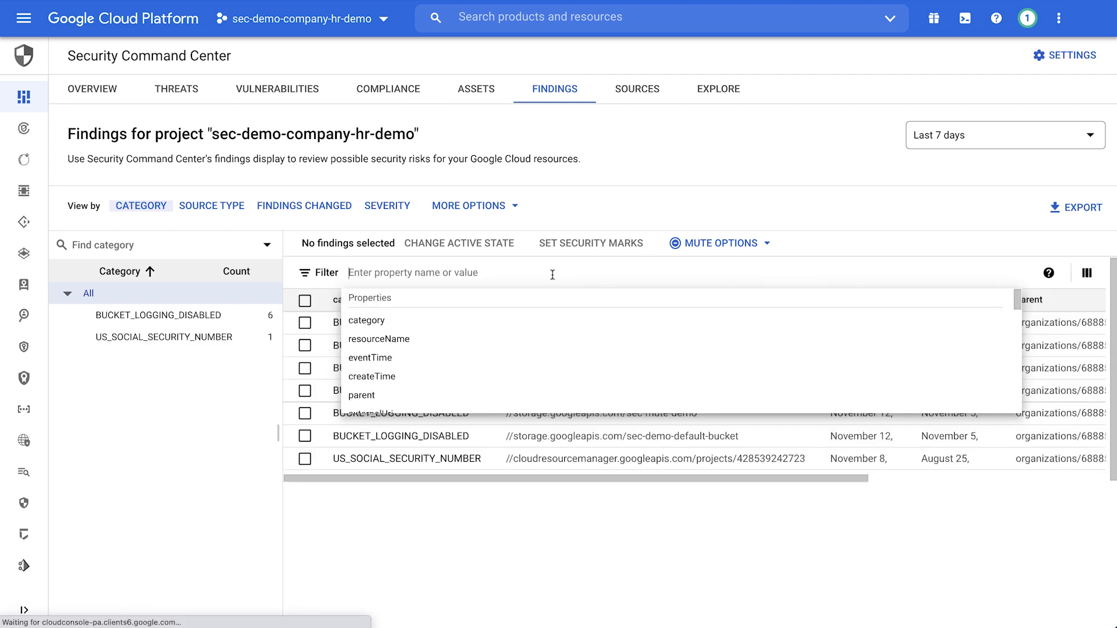
{"action": "type", "text": "mute=muted"}
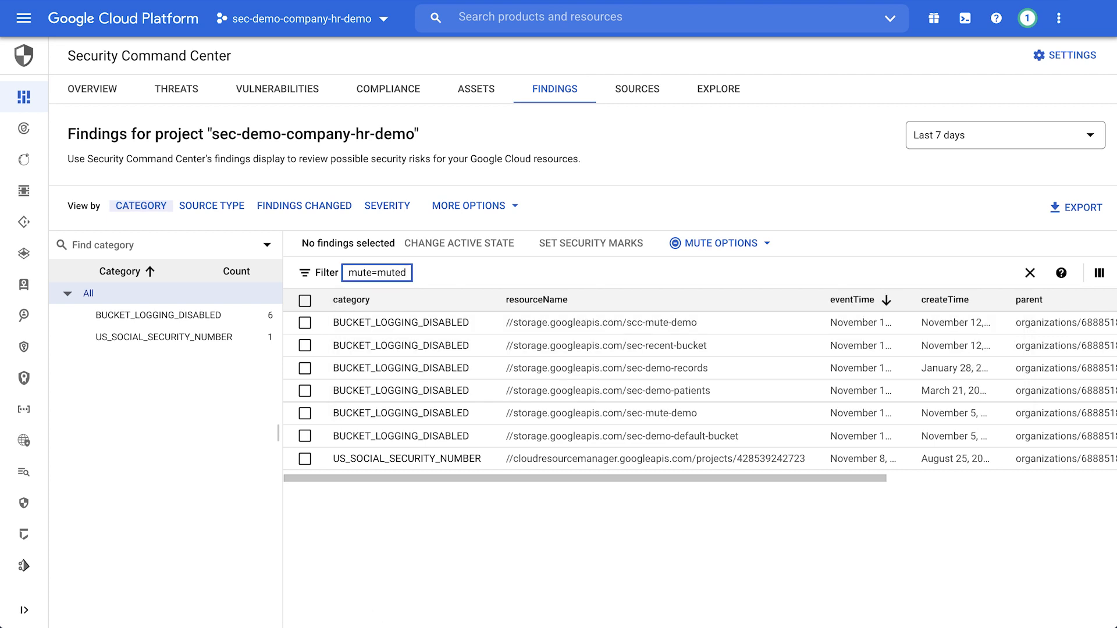
{"action": "key", "text": "Return"}
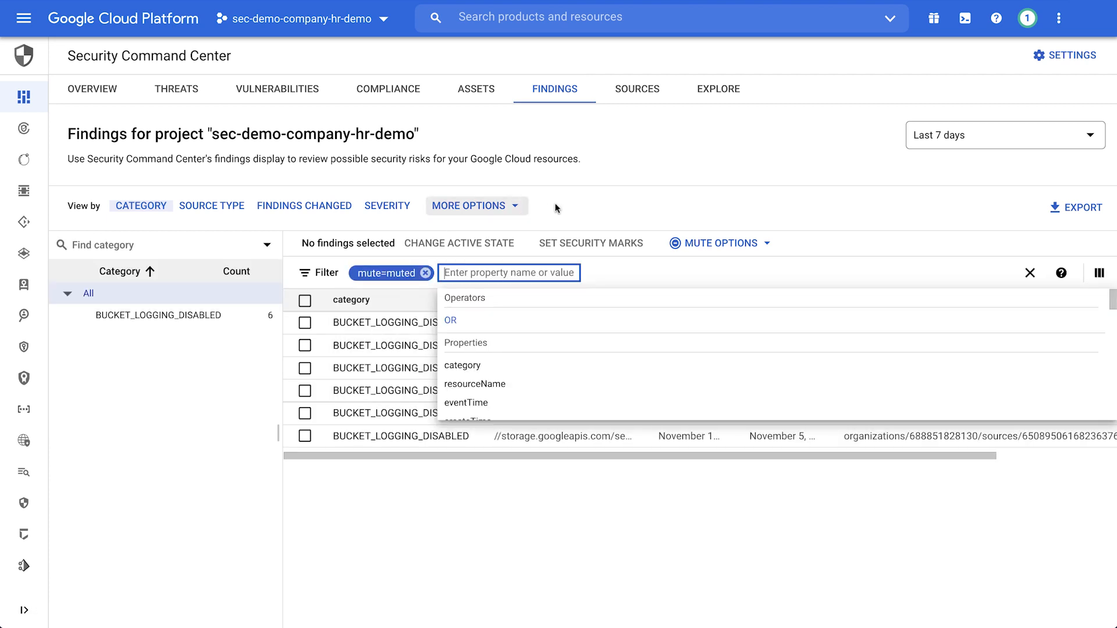
{"action": "left_click", "coordinate": [590, 182]}
- Examine the scc-mute-demo finding's details, including its mute, muteInitiator and muteUpdateTime attributes, and close them
{"action": "left_click", "coordinate": [349, 324]}
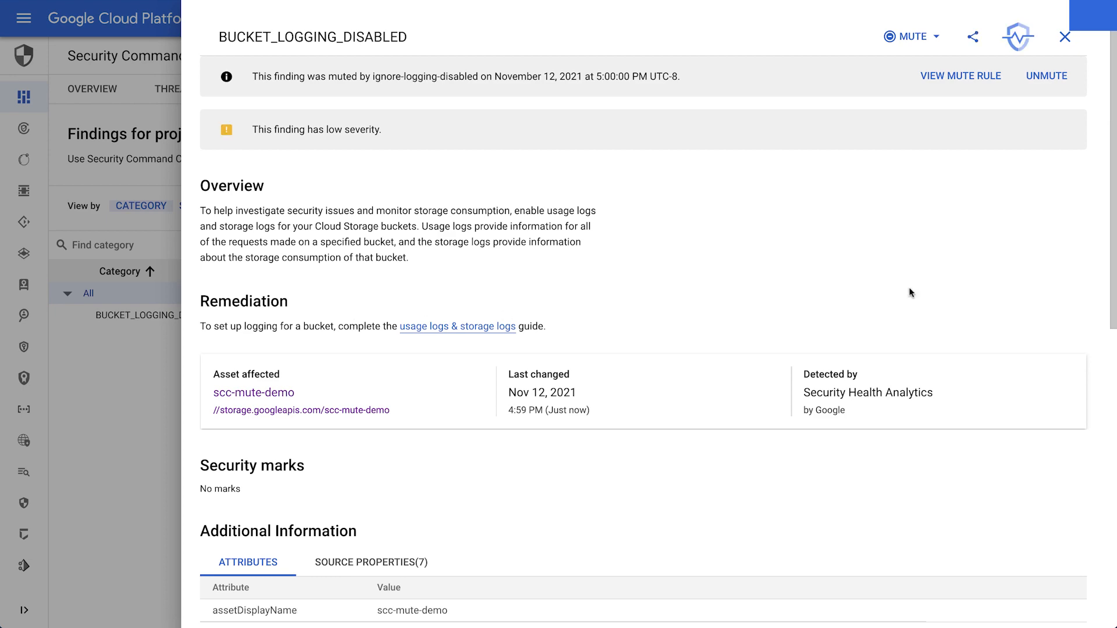
{"action": "scroll", "coordinate": [1116, 334], "scroll_direction": "down", "scroll_amount": 3}
{"action": "left_click_drag", "start_coordinate": [1116, 335], "coordinate": [1114, 589]}
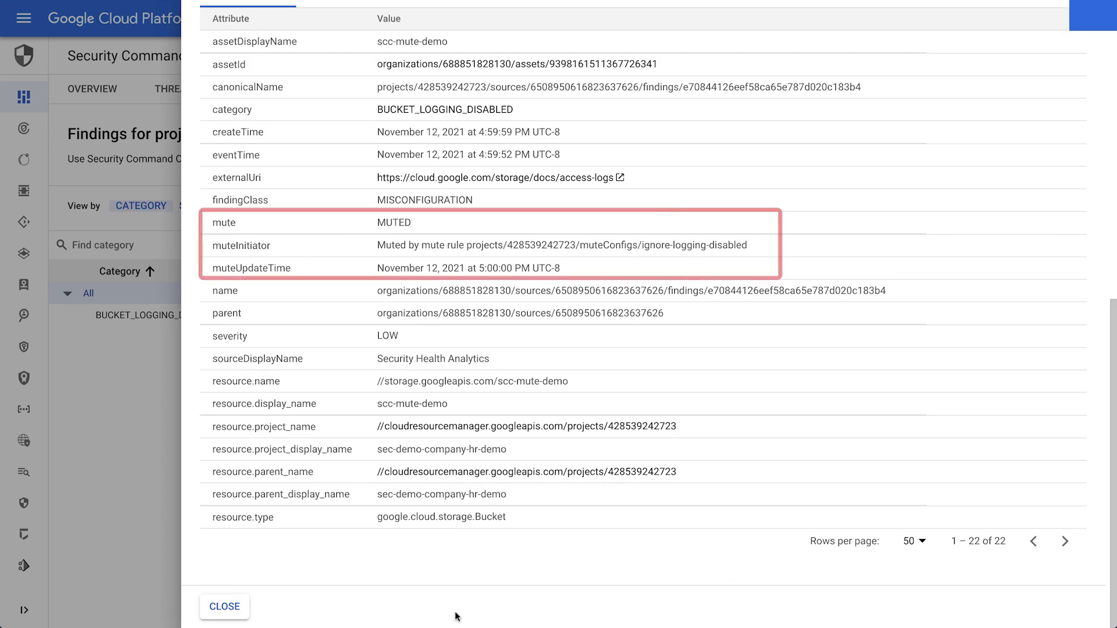
{"action": "left_click", "coordinate": [238, 606]}
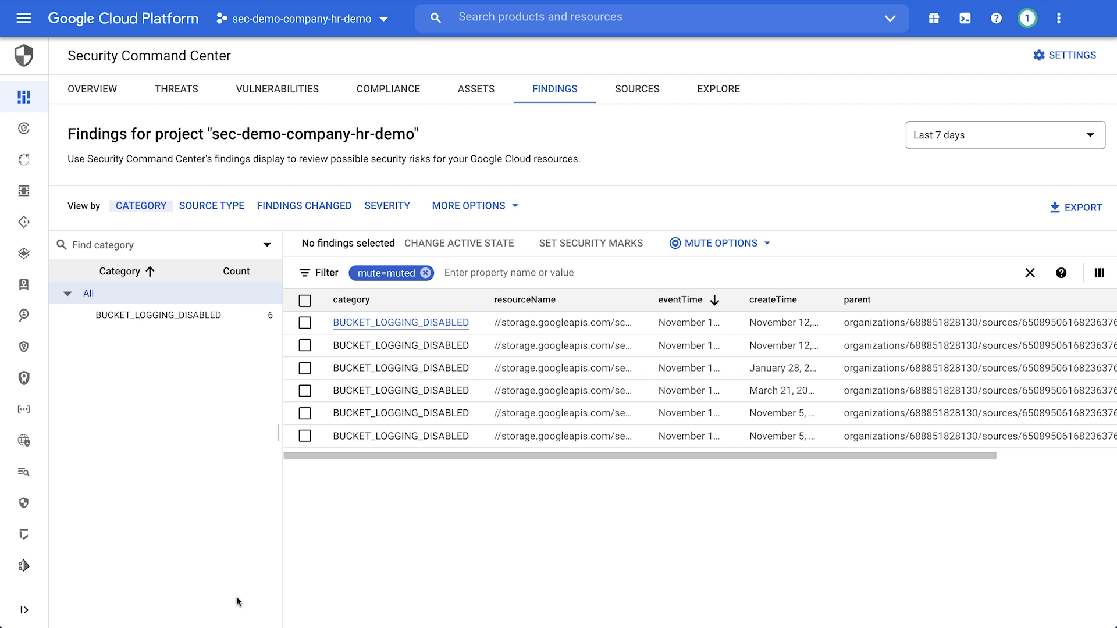
- Open the mute settings from the findings list
{"action": "left_click", "coordinate": [751, 243]}
{"action": "left_click", "coordinate": [752, 351]}
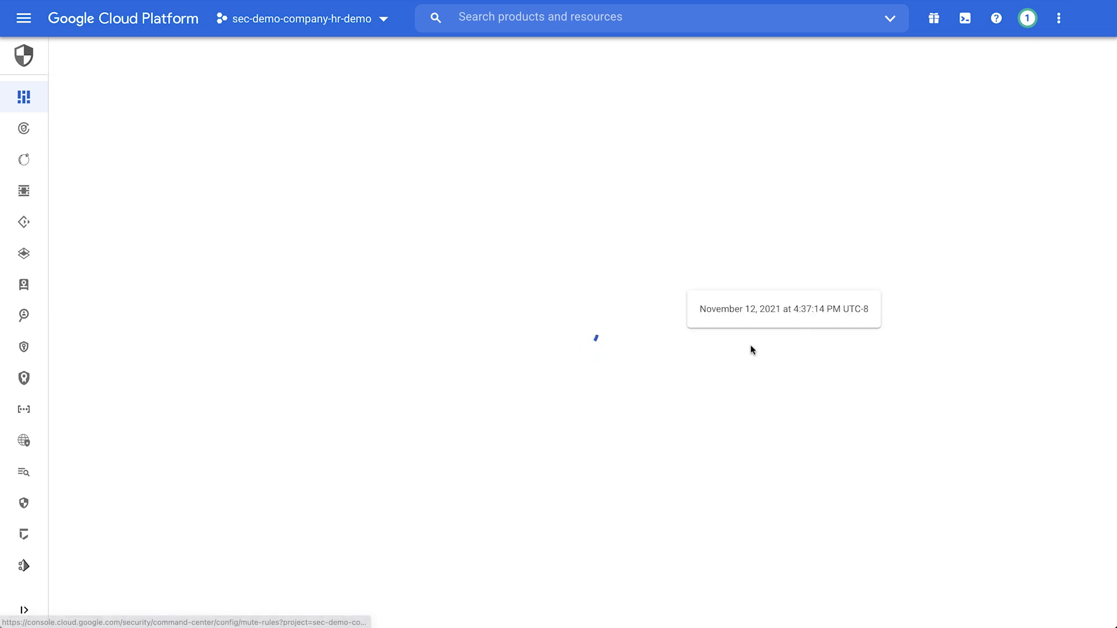